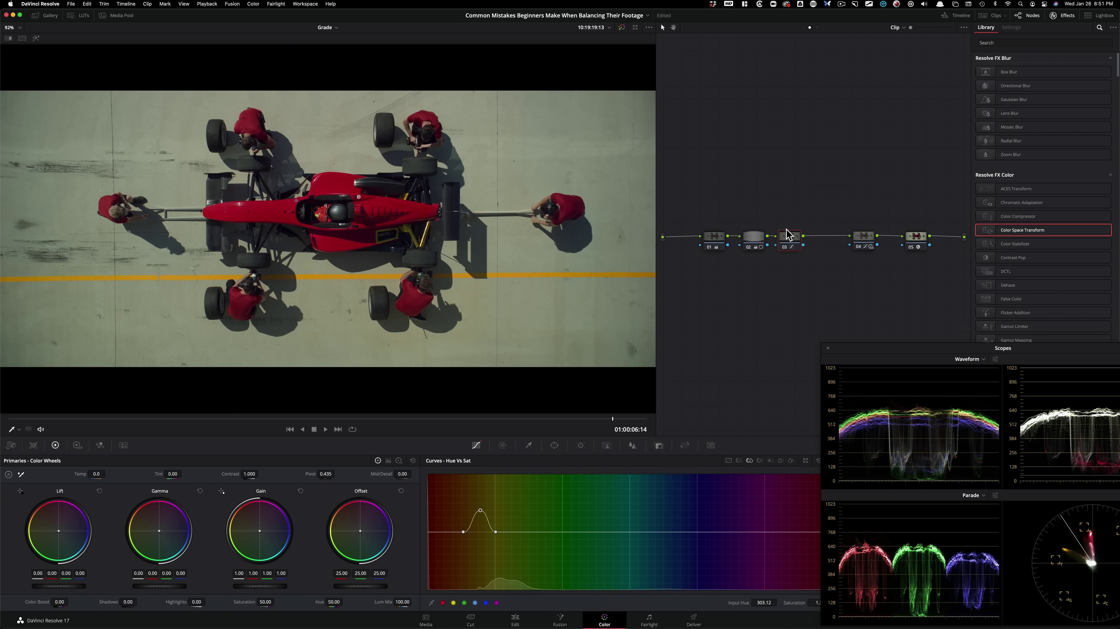
- Compare the race car shot with node 04 disabled and enabled
drag(863, 238, 872, 238)
key(super+d)
key(super+d)
key(super+d)
key(super+d)
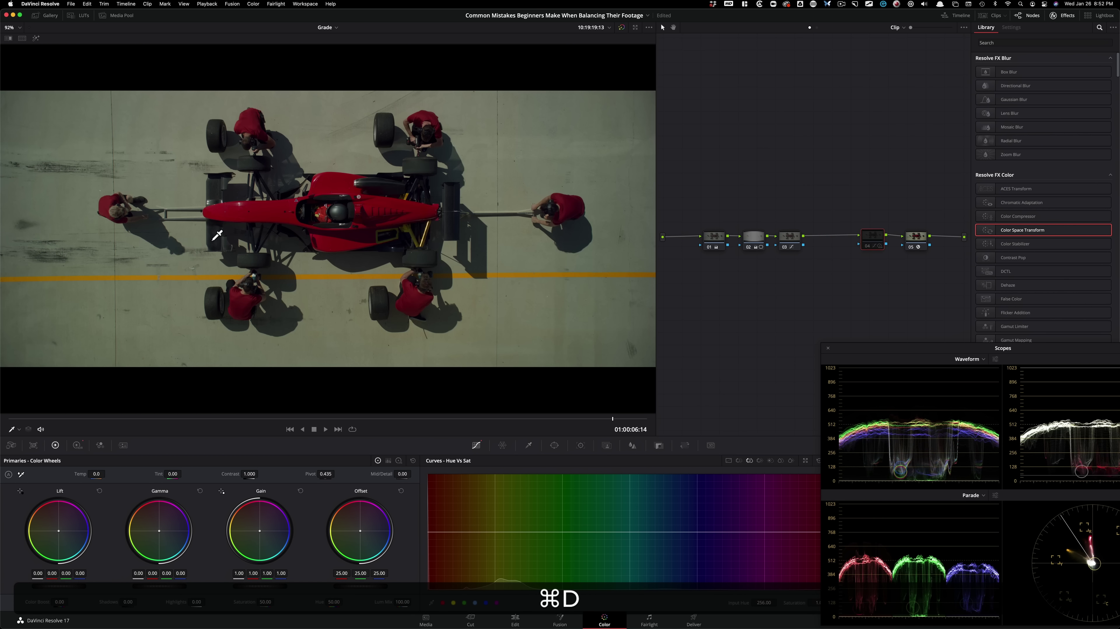
drag(883, 240, 880, 241)
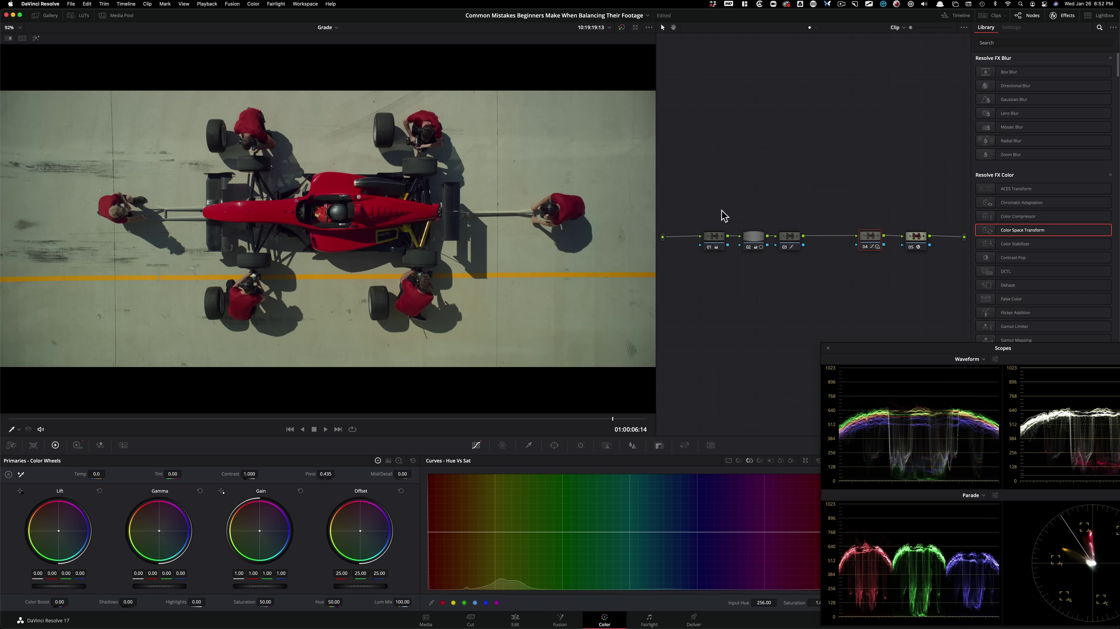
- Compare the shot with nodes 01 to 04 disabled together and enabled again
click(886, 305)
key(super+d)
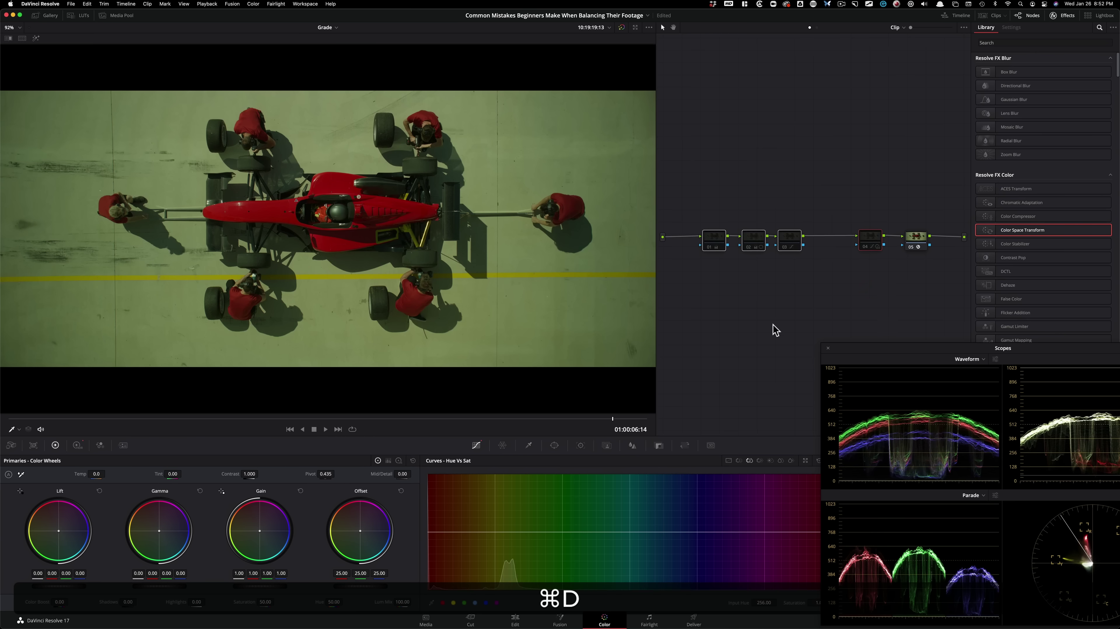
key(super+d)
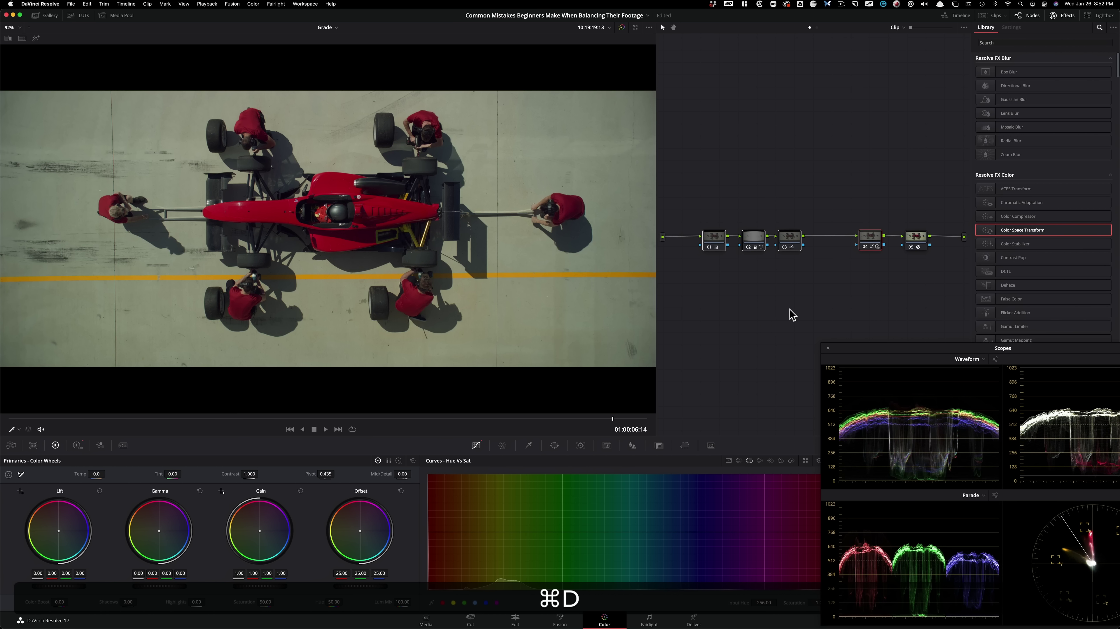
- Load grade Version 1, shift the Scopes window until the vectorscope is fully visible, and compare it with the multi-node version
key(ctrl+b)
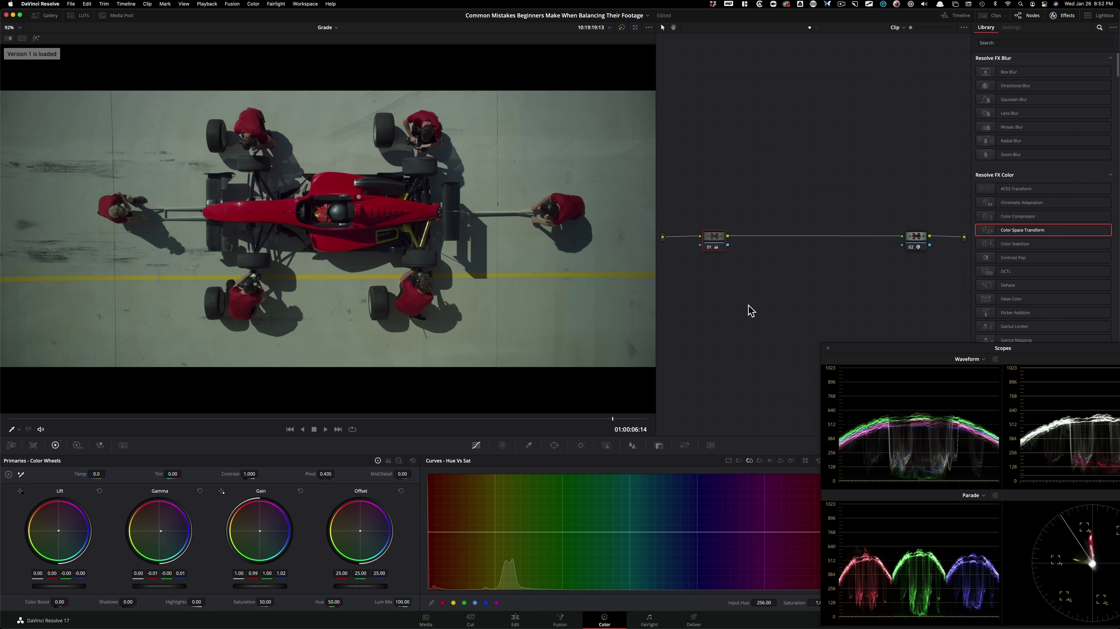
drag(952, 349, 877, 349)
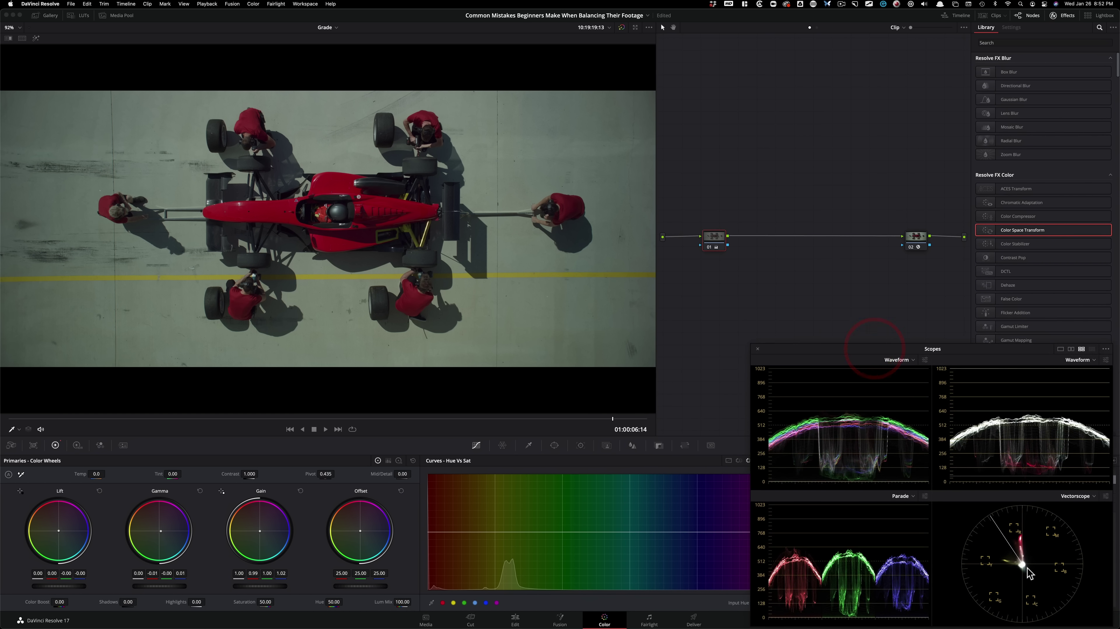
key(ctrl+n)
key(ctrl+b)
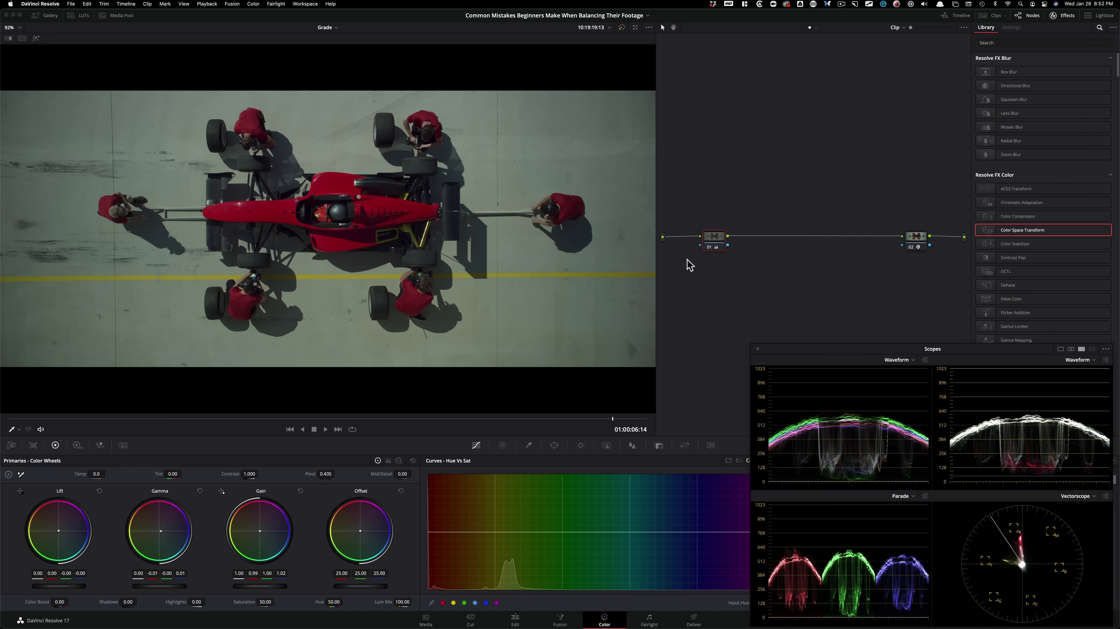
key(ctrl+n)
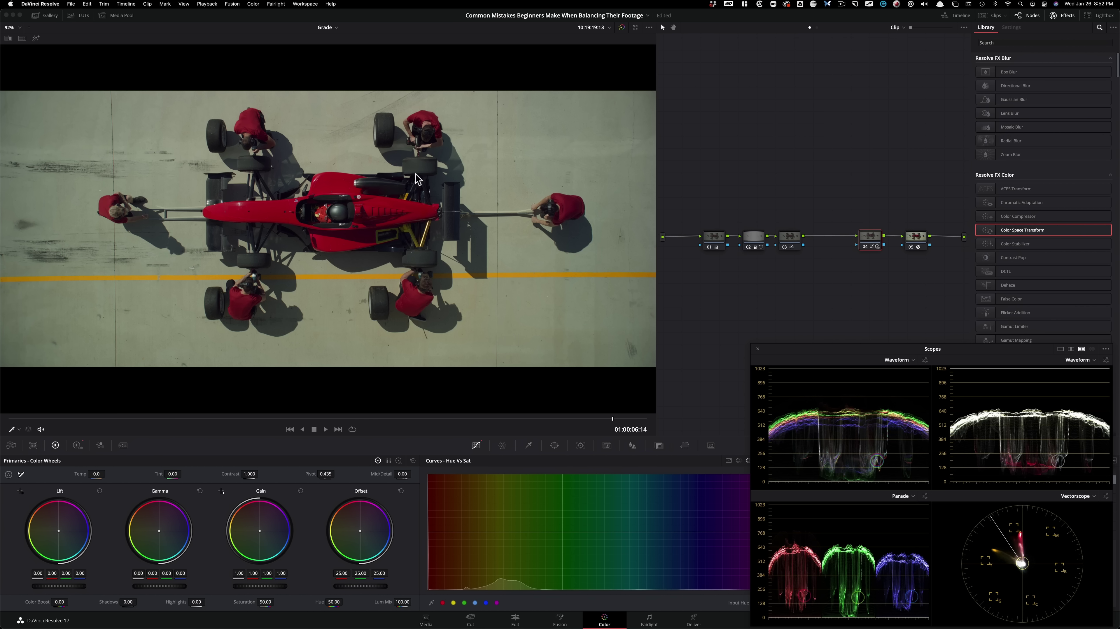
key(ctrl+b)
key(ctrl+n)
key(super+b)
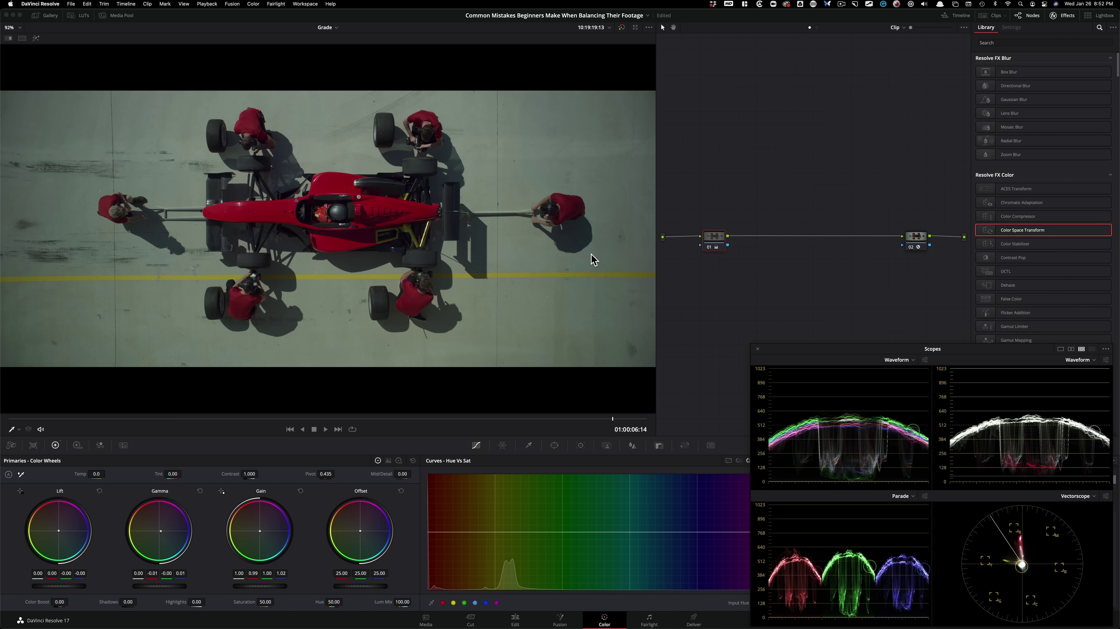
key(super+d)
key(super+d)
key(super+b)
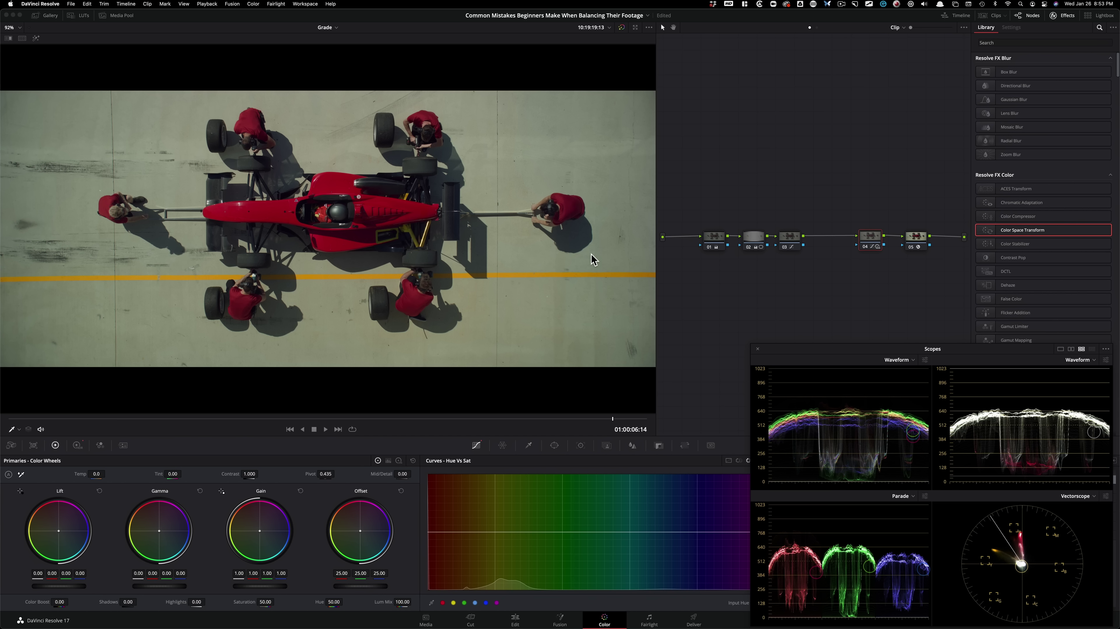
- Examine how the saved grade versions affect the grayscale ramp clip's scopes, and return to the race car footage
click(714, 238)
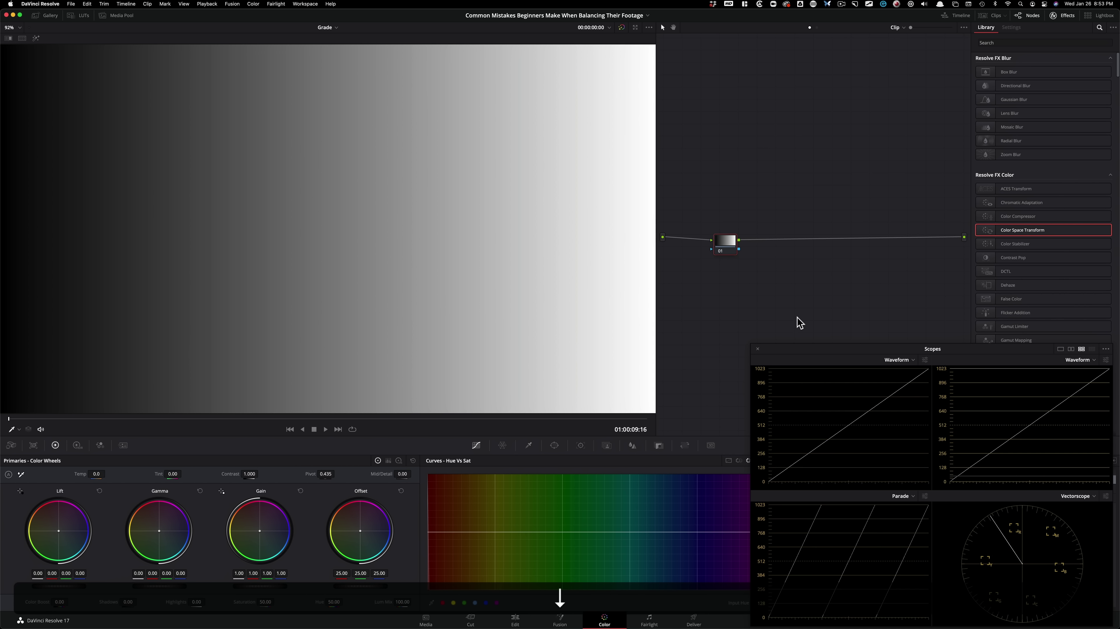
key(ctrl+n)
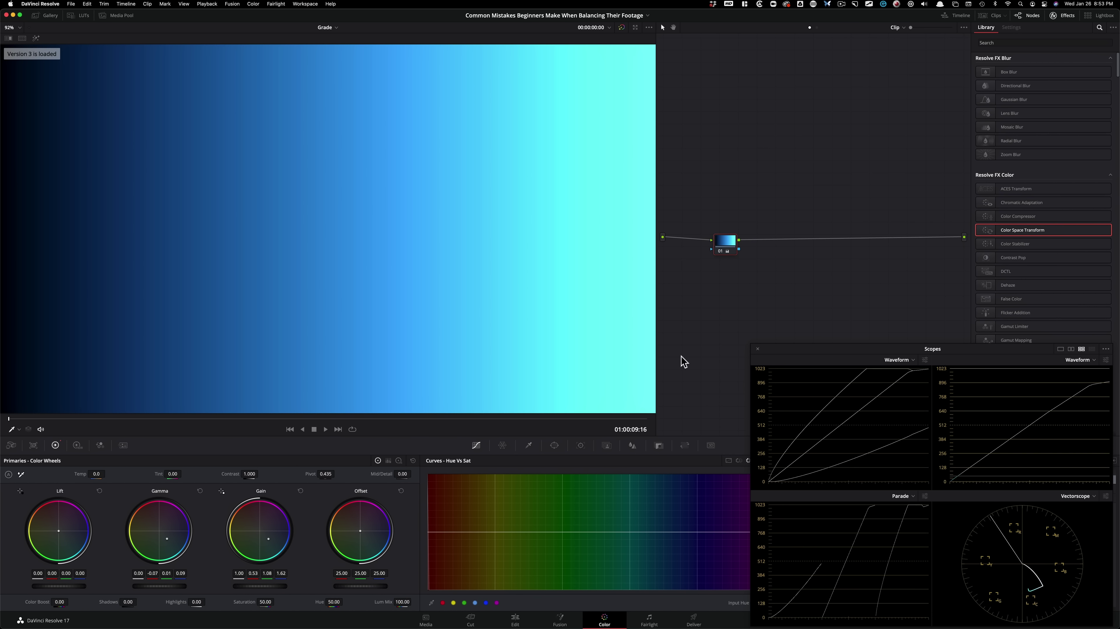
key(ctrl+b)
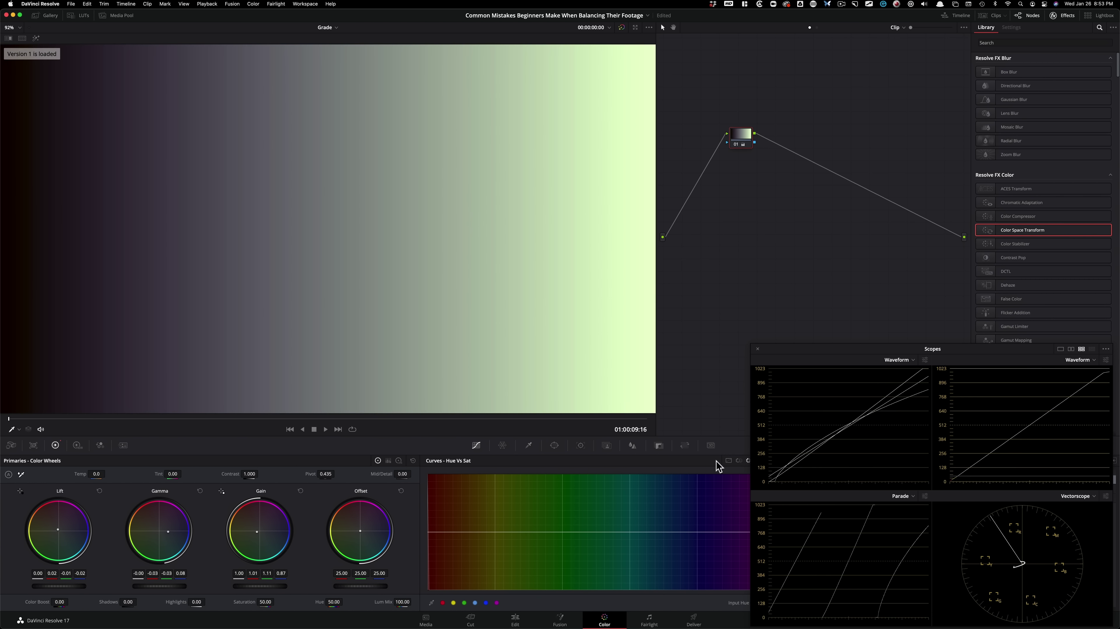
key(ctrl+n)
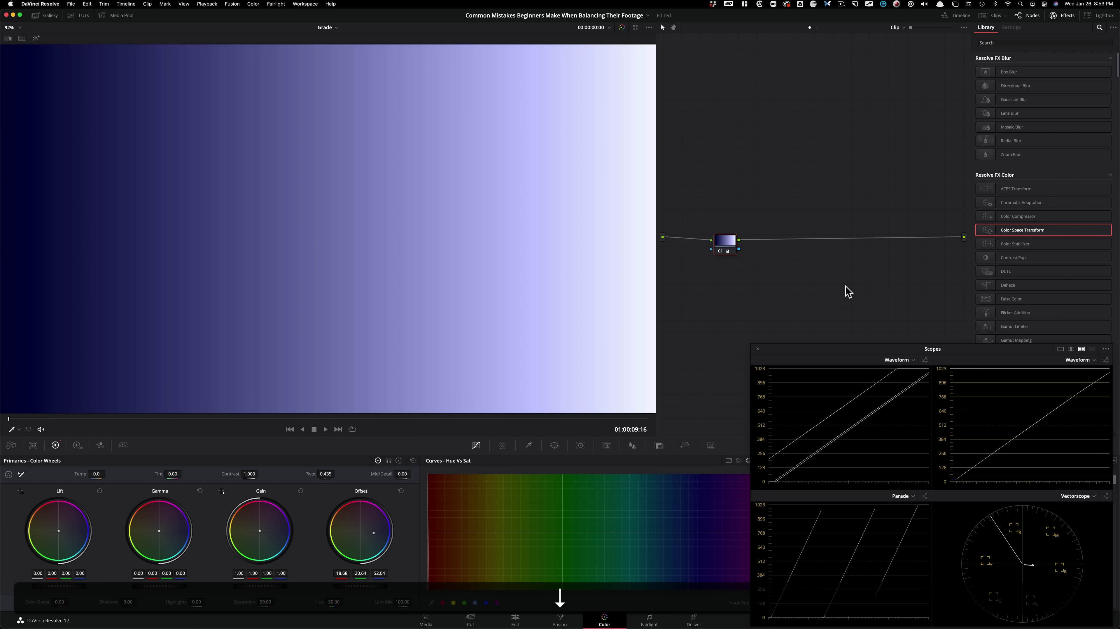
key(Up)
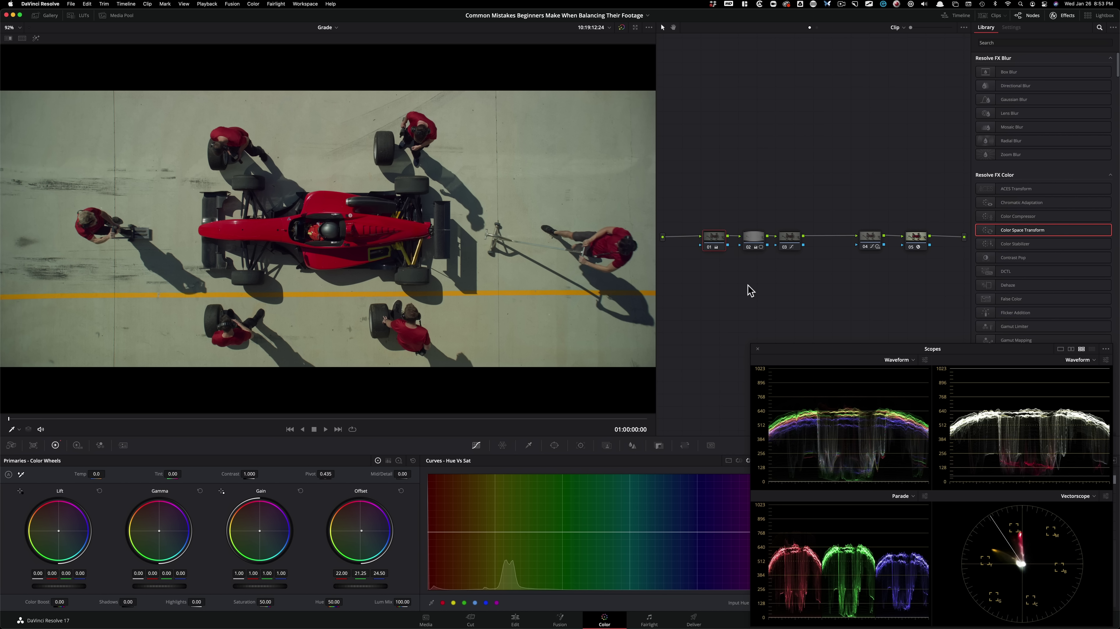
- Select node 02 and compare the shot with that node disabled and enabled
click(741, 190)
click(752, 241)
key(super+d)
key(super+d)
- Set node 02's Temp to 53.0 and Tint to 4.50, and fit the image back to the viewer
key(super+minus)
key(super+minus)
key(super+equal)
key(super+equal)
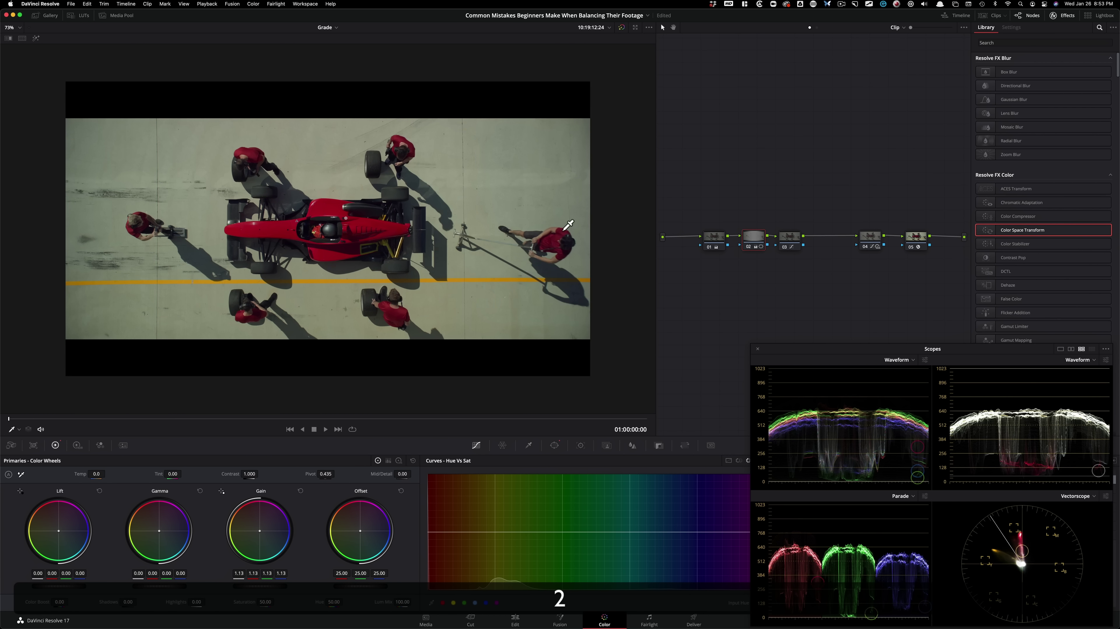
key(super+minus)
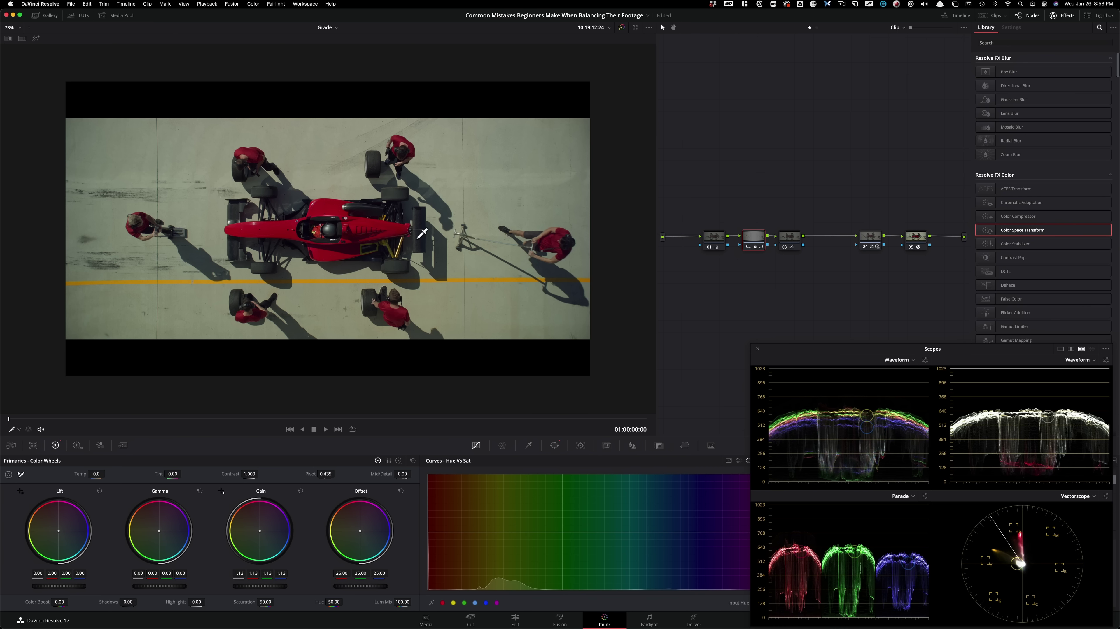
key(shift+z)
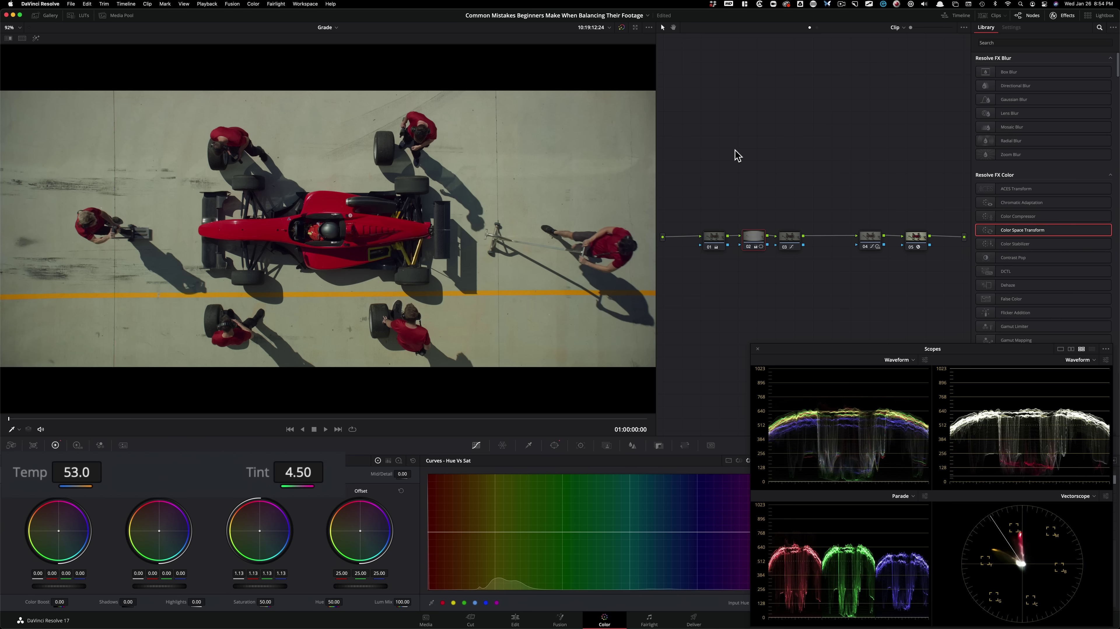
- Shrink the viewer image to 38% and compare the edges of the frame with node 02 disabled and enabled
key(2)
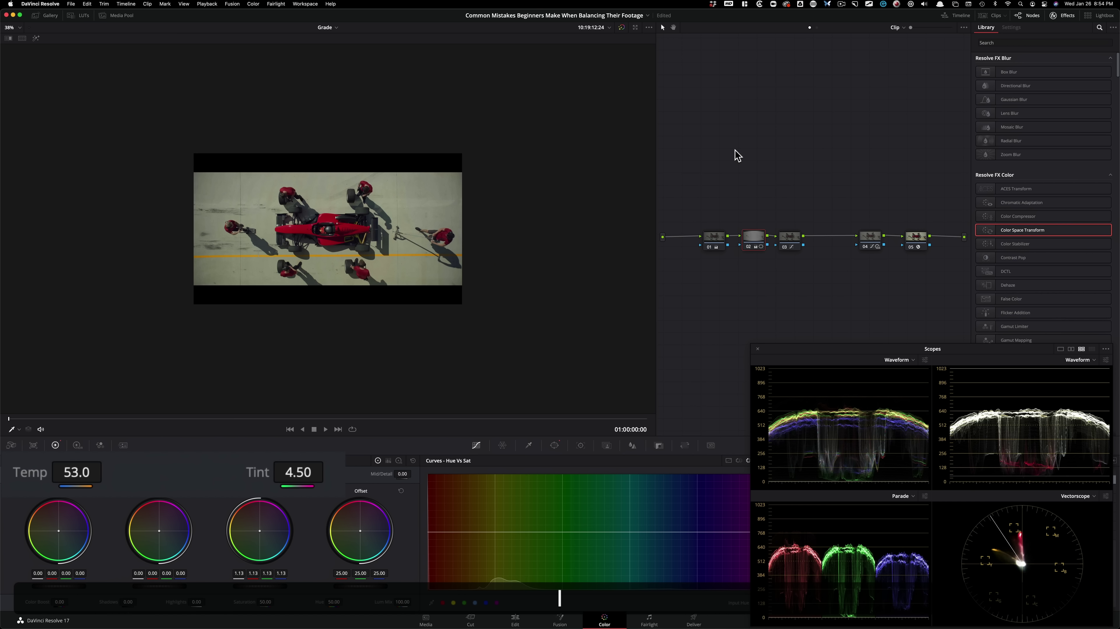
key(1)
key(2)
key(1)
key(1)
key(2)
key(1)
key(super+d)
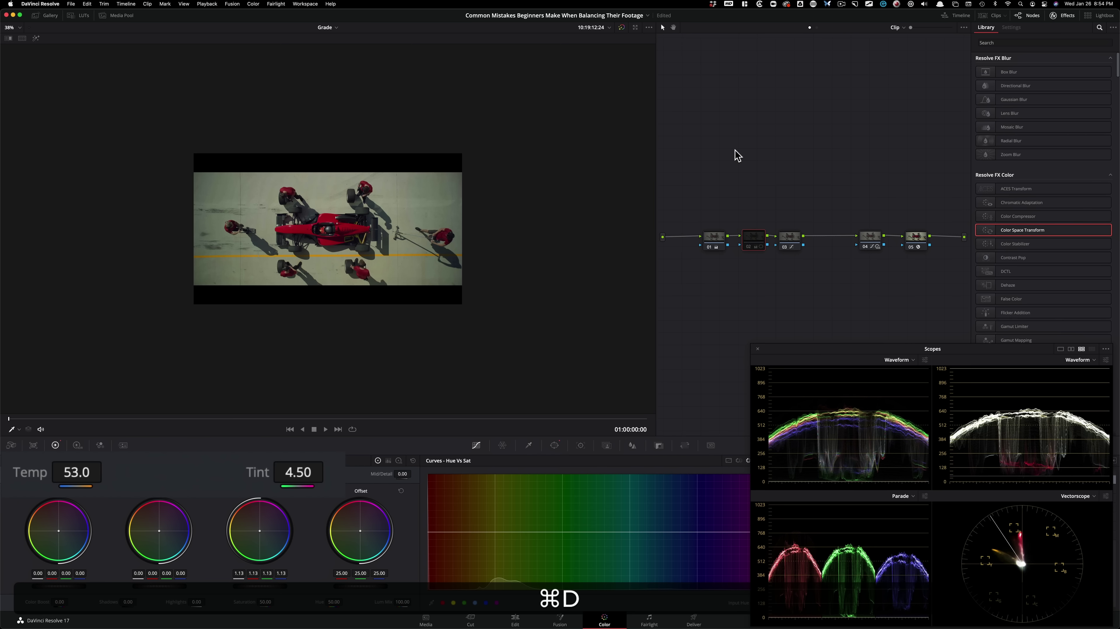
key(super+d)
key(super+d)
key(super+d)
key(super+d)
key(super+d)
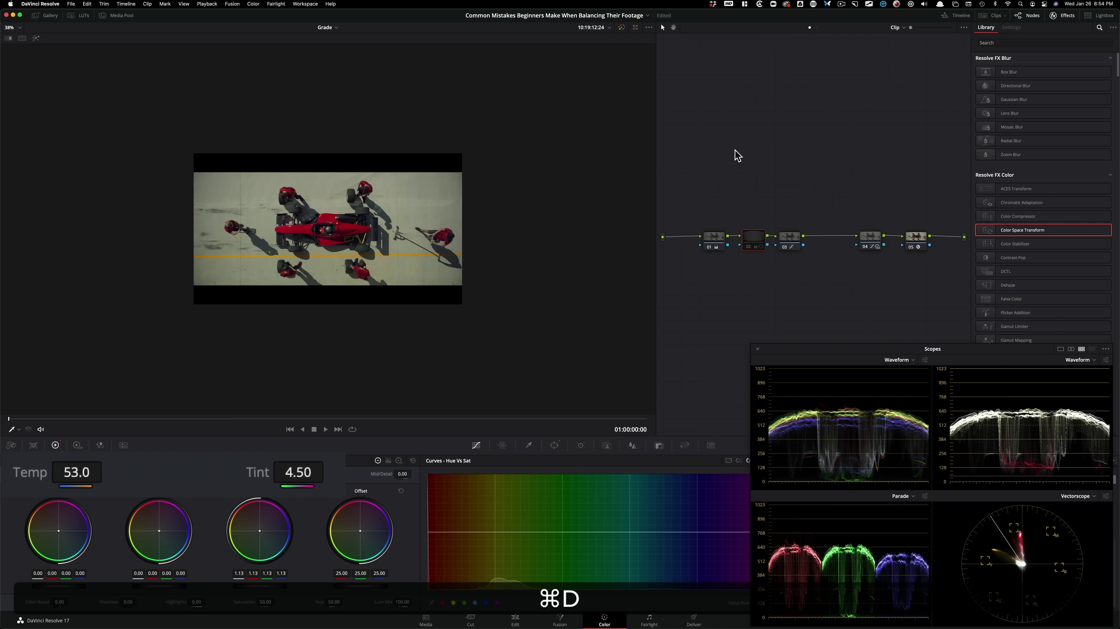
key(super+d)
key(super+d)
- Fit the image to the viewer and compare node 02's effect on and off at full size
key(shift+z)
key(super+d)
key(super+d)
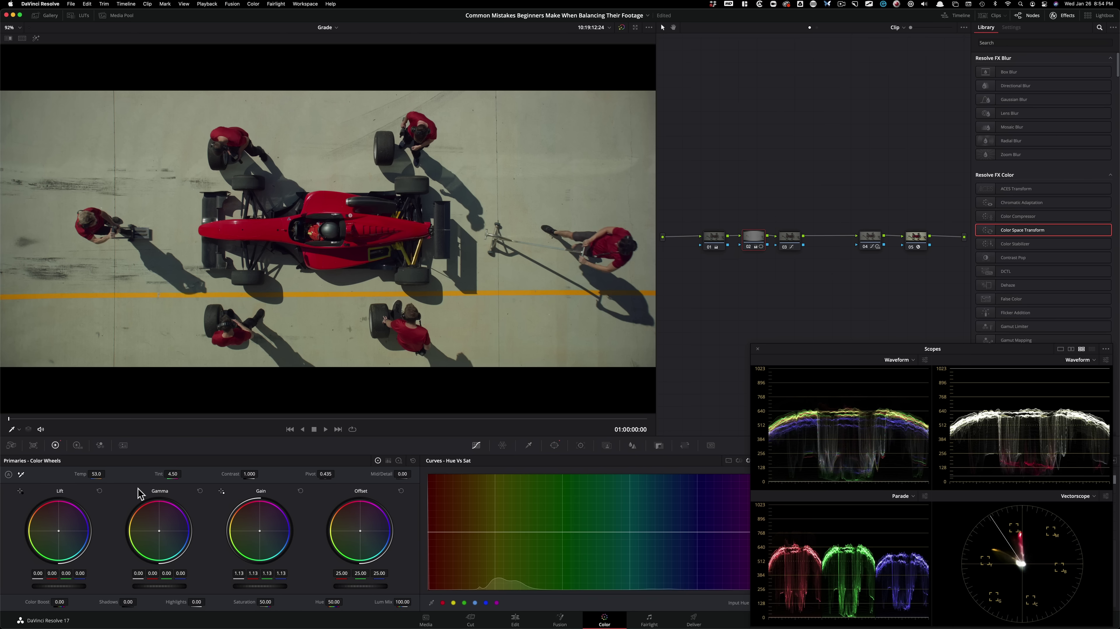
key(super+d)
key(super+d)
key(super+d)
key(super+d)
- Select node 01 and compare the shot with its offset balance disabled and enabled
click(716, 242)
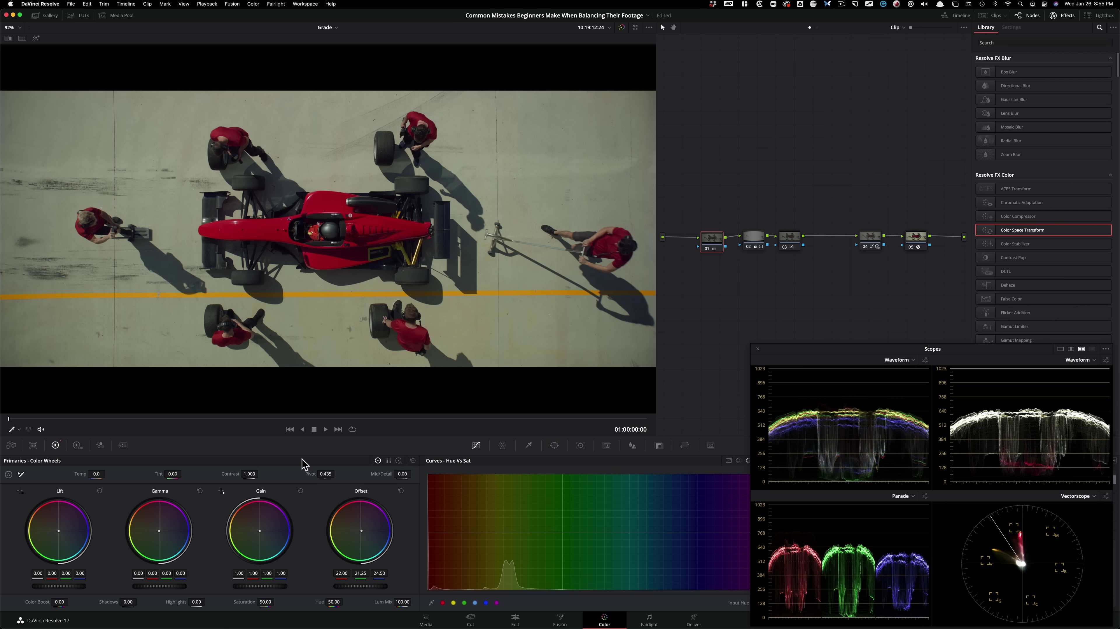
key(super+d)
key(super+d)
key(super+d)
key(super+d)
- Disable nodes 01 to 04 together, and re-enable only node 04 to review its contribution
drag(700, 210, 880, 292)
key(super+d)
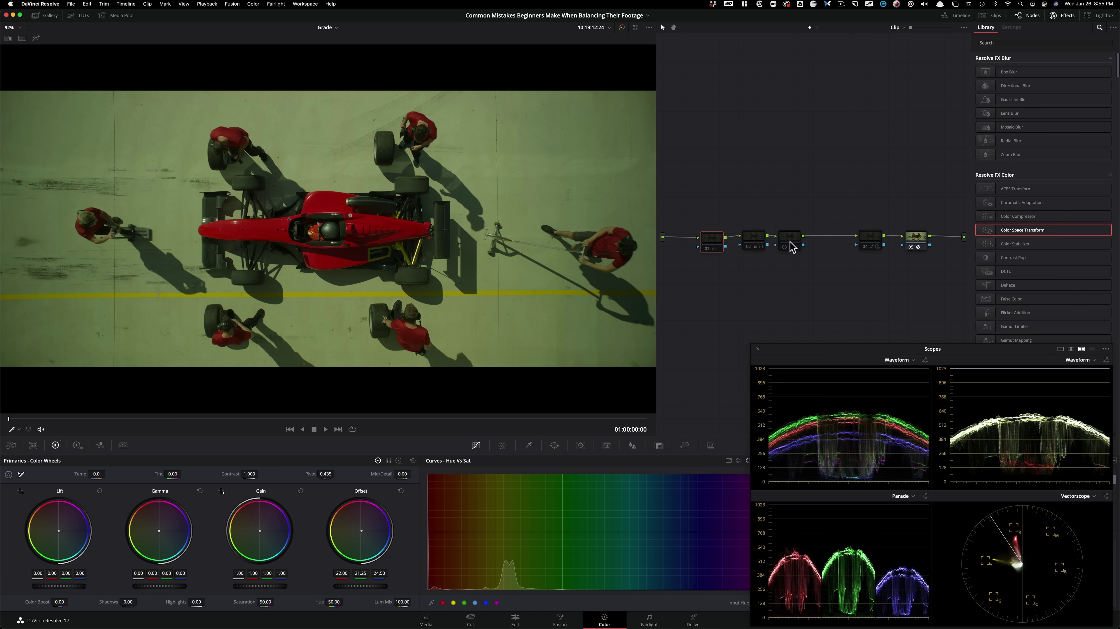
click(872, 242)
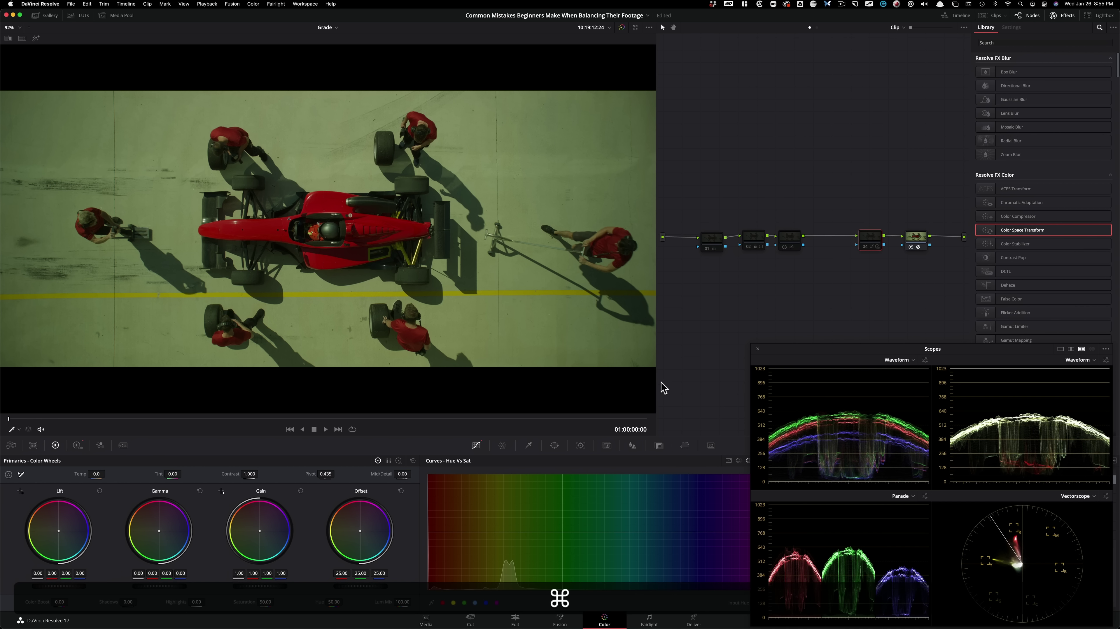
key(super+d)
key(super+d)
key(super+d)
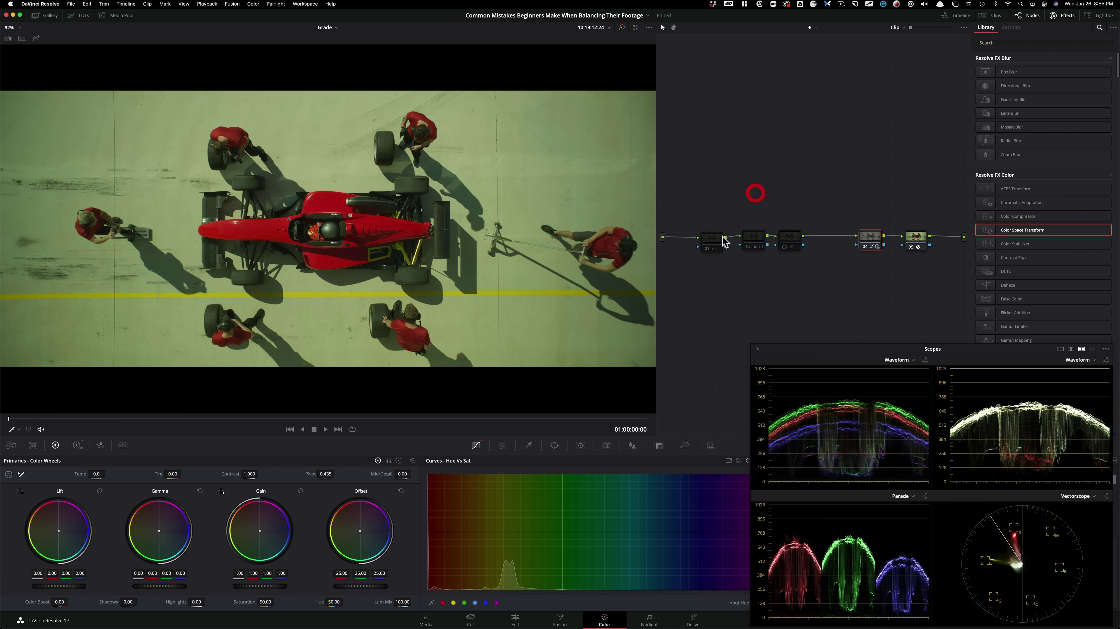
- Re-enable node 01 and node 02 one after the other to review each correction
click(710, 242)
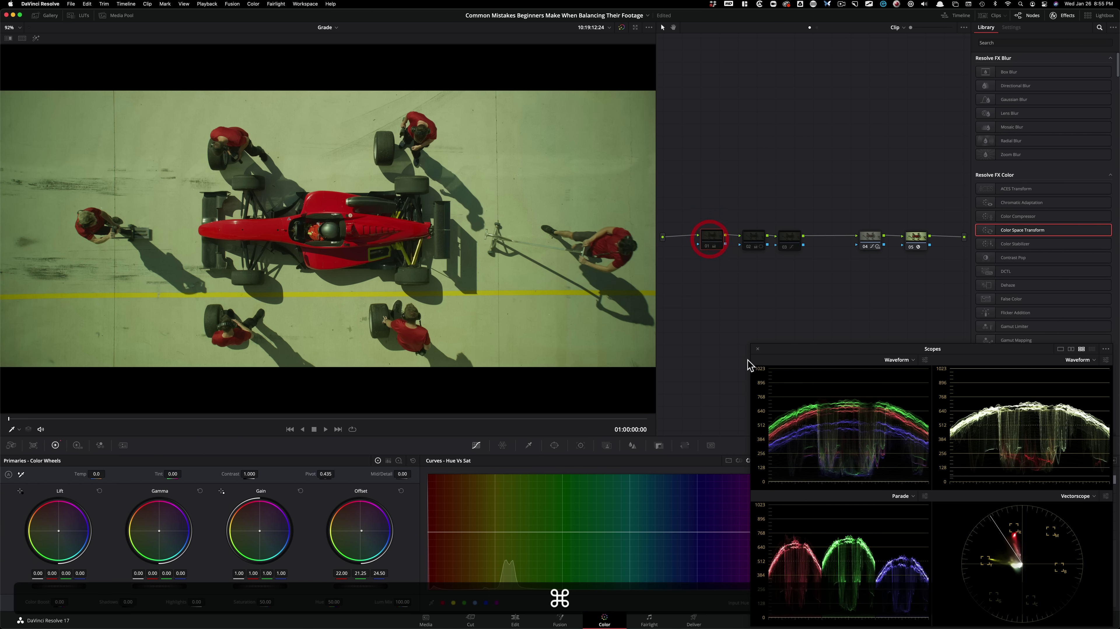
key(super+d)
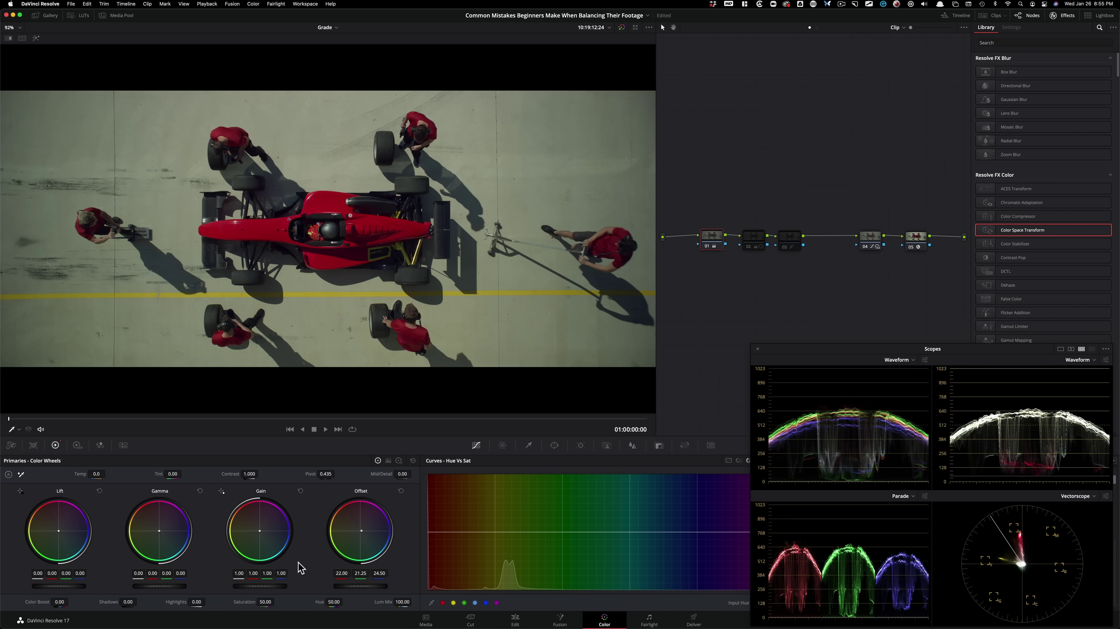
click(754, 241)
key(super+d)
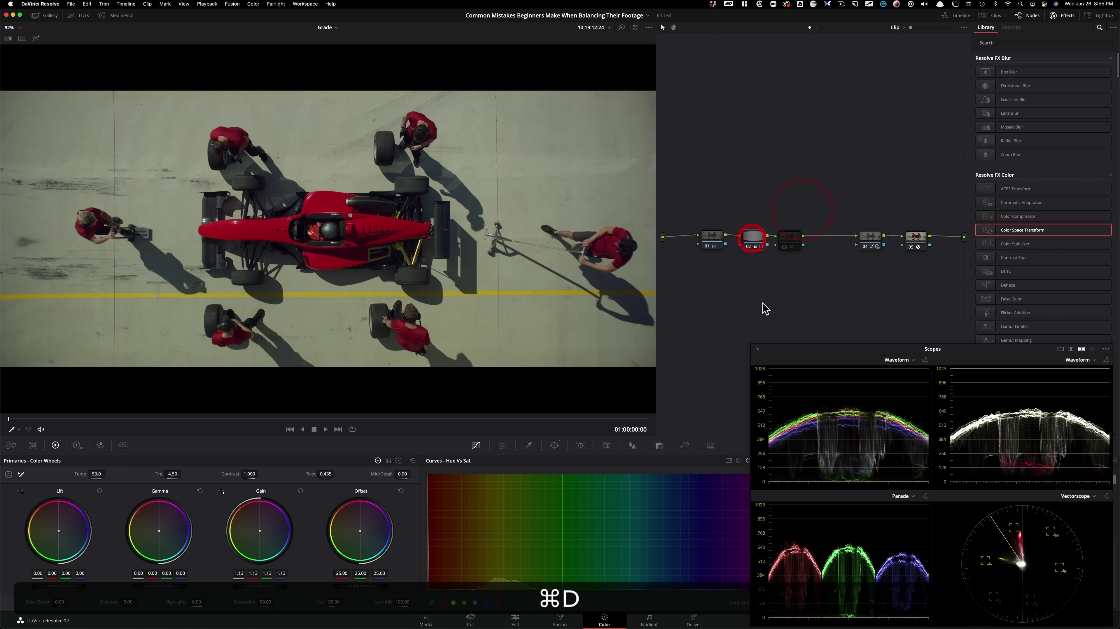
key(super+d)
- Re-enable node 03 and compare its Hue Vs Sat boost of the orange line on and off
click(787, 240)
key(super+d)
key(super+d)
key(super+d)
key(super+d)
key(super+d)
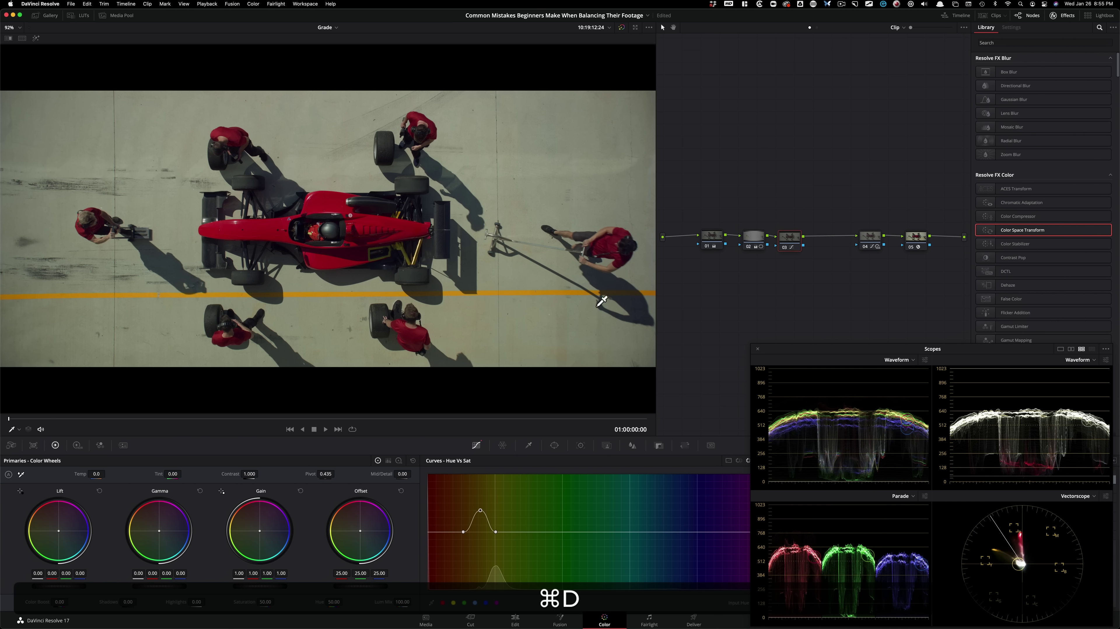
key(super+d)
key(super+d)
key(super+d)
key(super+d)
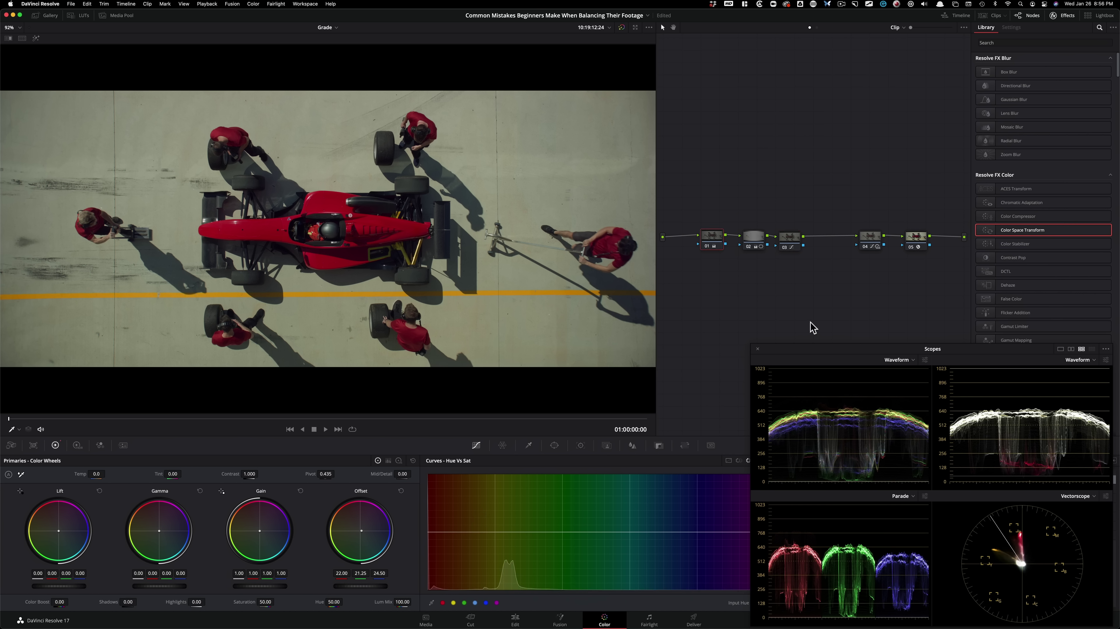
- Insert a new node before node 01, place it above the chain, and apply the Film Grain effect to it
drag(703, 269, 715, 206)
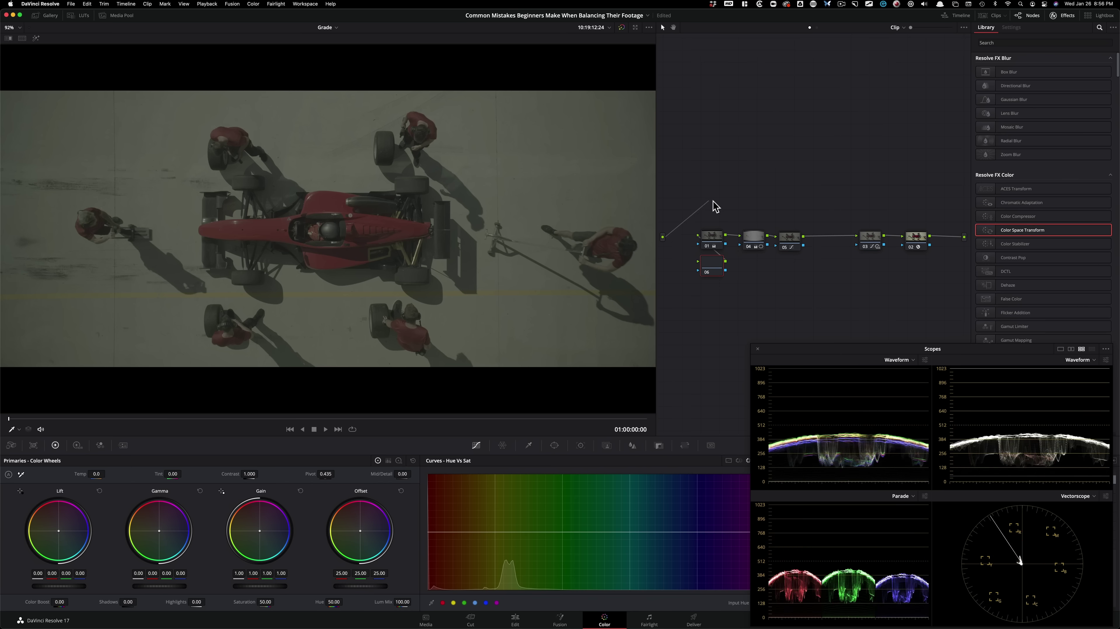
drag(705, 263, 711, 202)
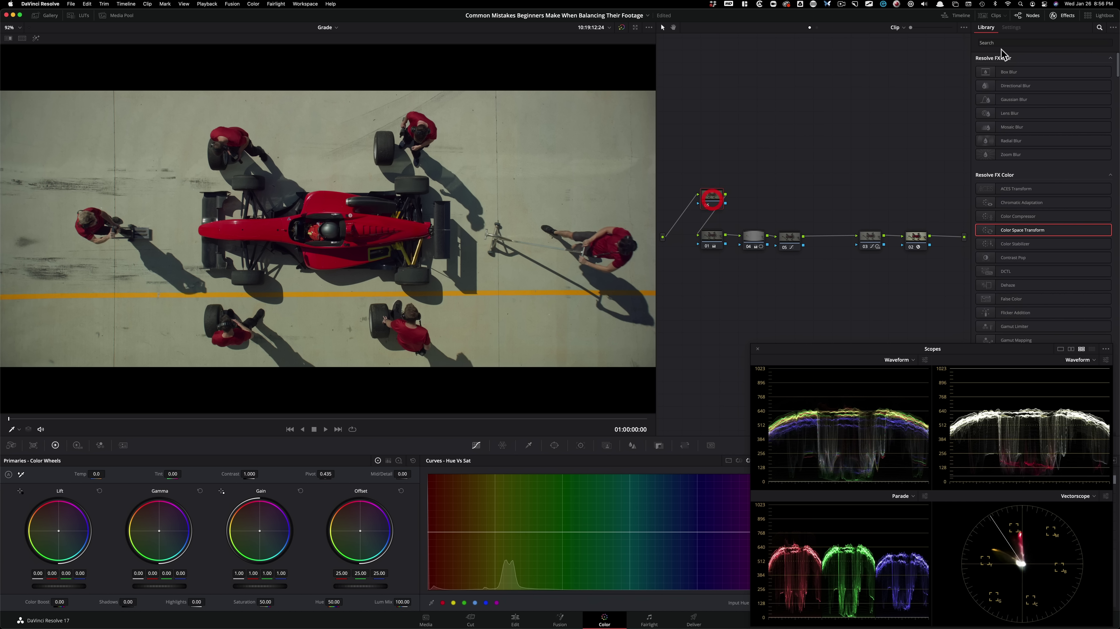
click(1037, 40)
key(super+a)
text(film)
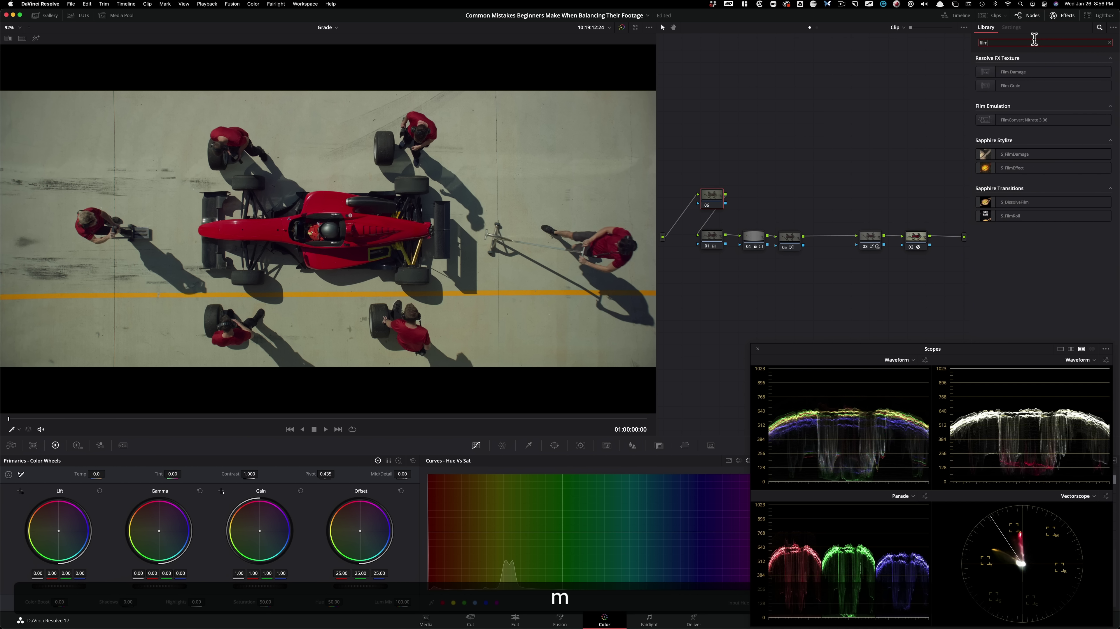
drag(1049, 88, 711, 199)
key(super+d)
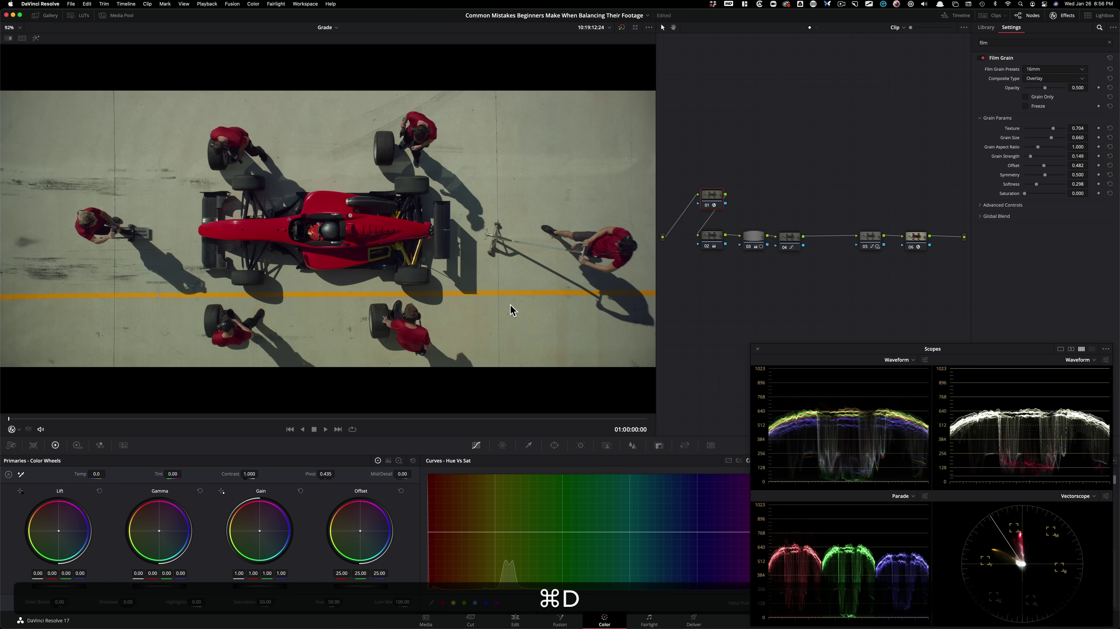
- Compare the Film Grain node on and off in a close-up of the car's nose, and return to the full frame
scroll(396, 281, up, 6)
scroll(403, 395, up, 6)
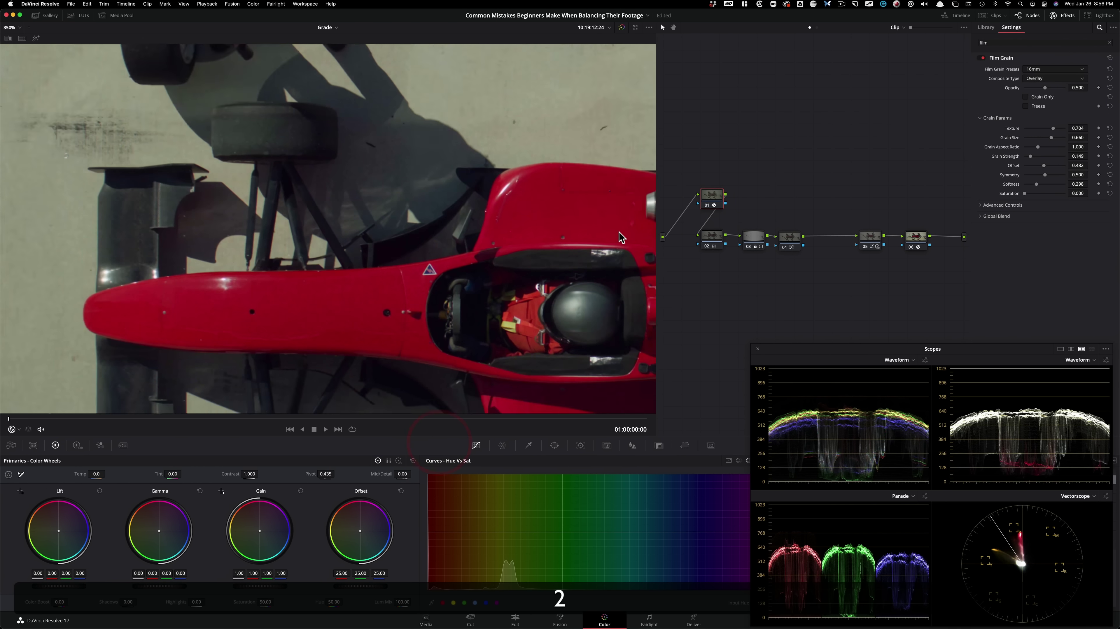
key(super+d)
key(super+d)
scroll(282, 281, up, 1)
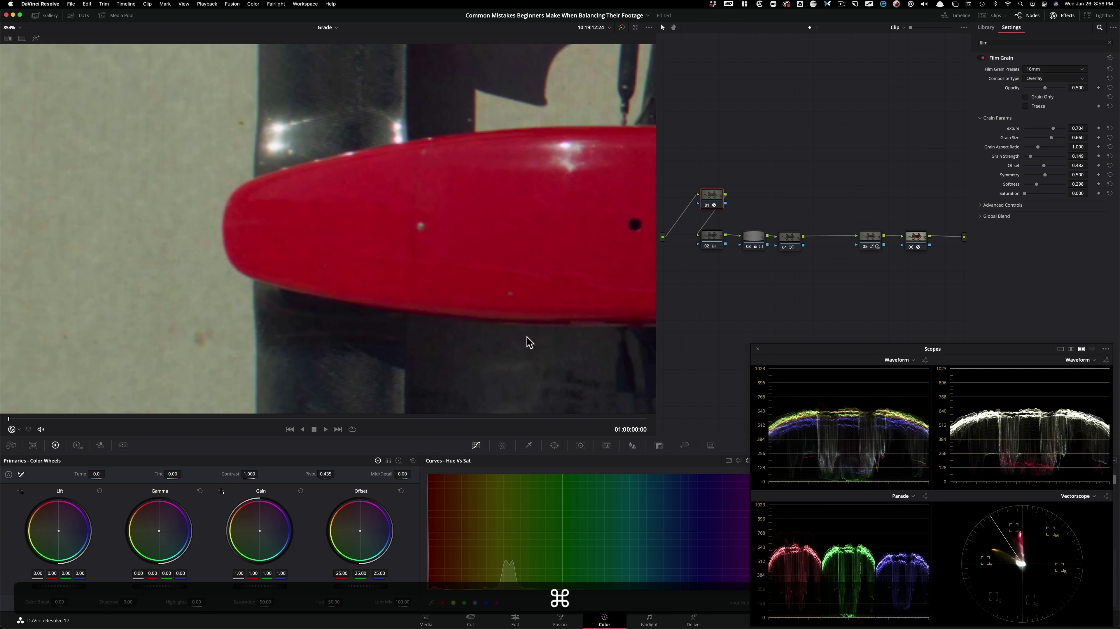
scroll(506, 343, up, 1)
key(super+d)
key(super+d)
key(super+d)
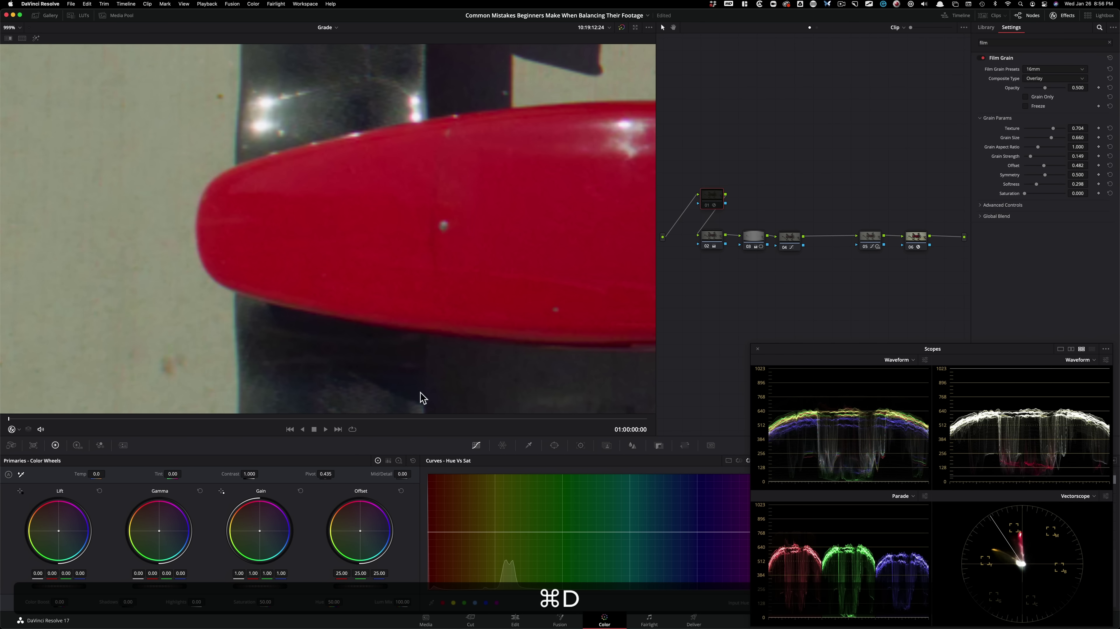
key(super+3)
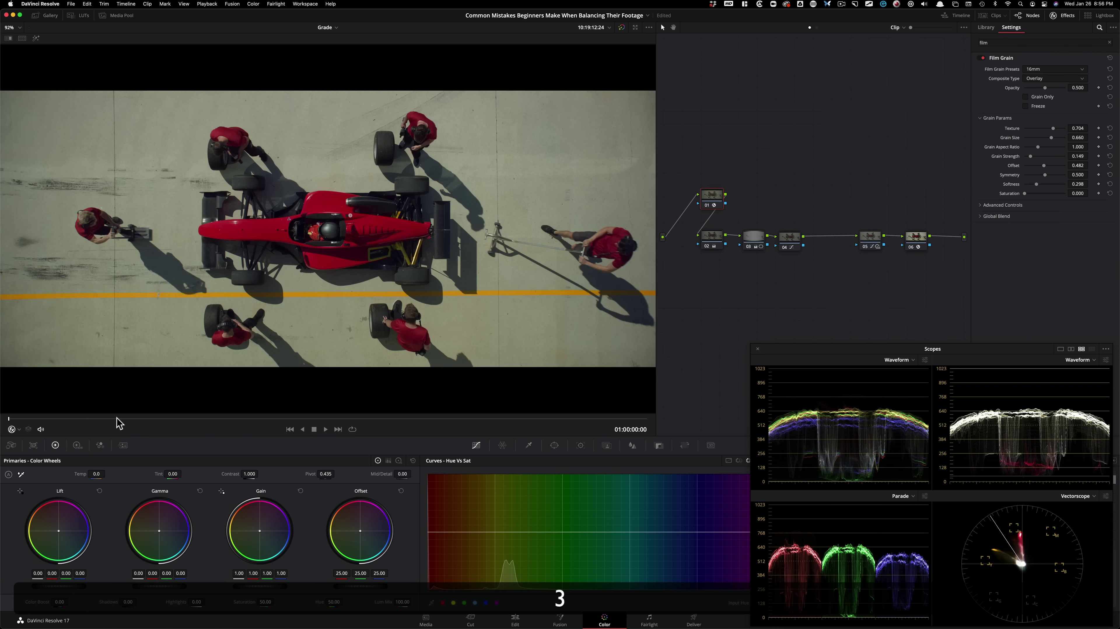
- Go to 01:00:06:16 near the clip's end and check the Film Grain node's effect around the lower pit crew member
drag(132, 423, 630, 426)
scroll(388, 286, up, 10)
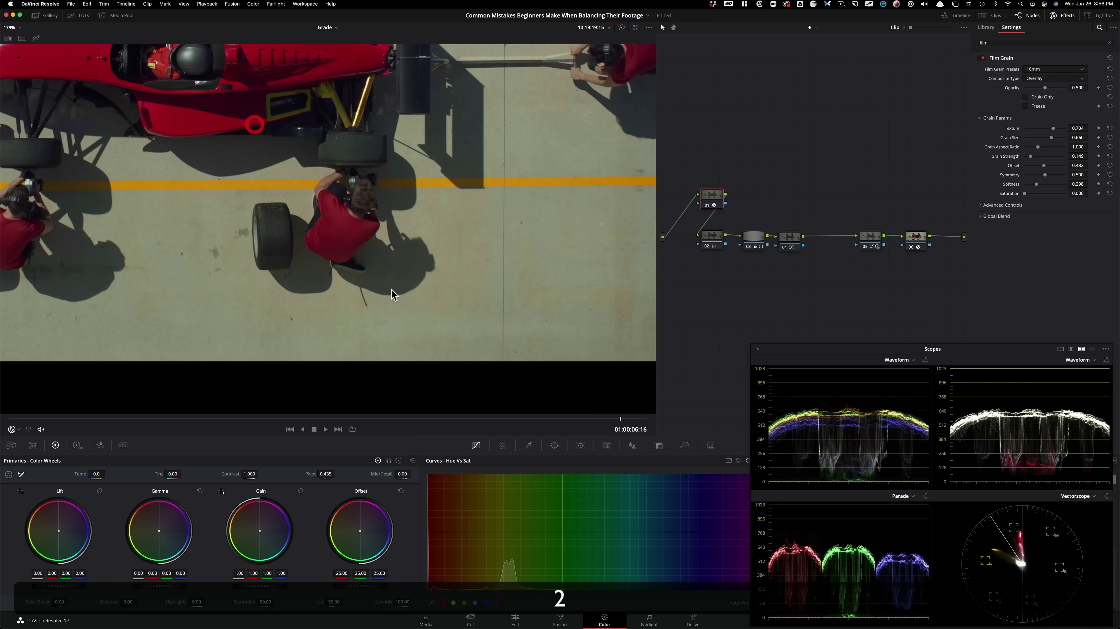
drag(434, 364, 366, 322)
key(super+d)
key(super+3)
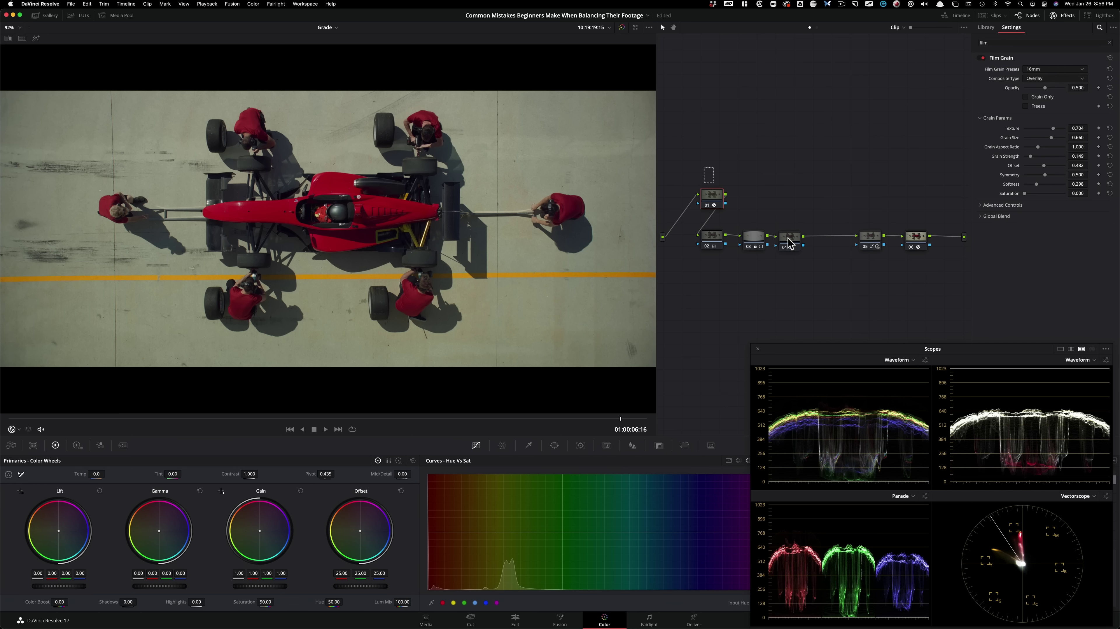
- Select nodes 01 to 05 and toggle them off and on together to compare the full grade with the unbalanced image
click(872, 310)
key(super+d)
key(super+d)
key(super+d)
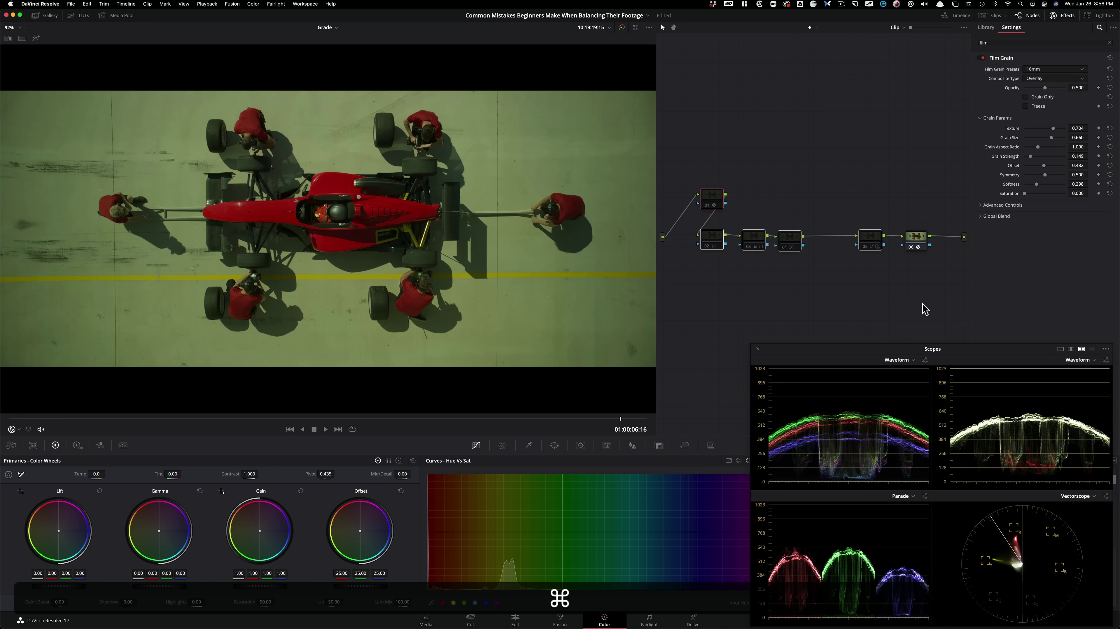
key(super+d)
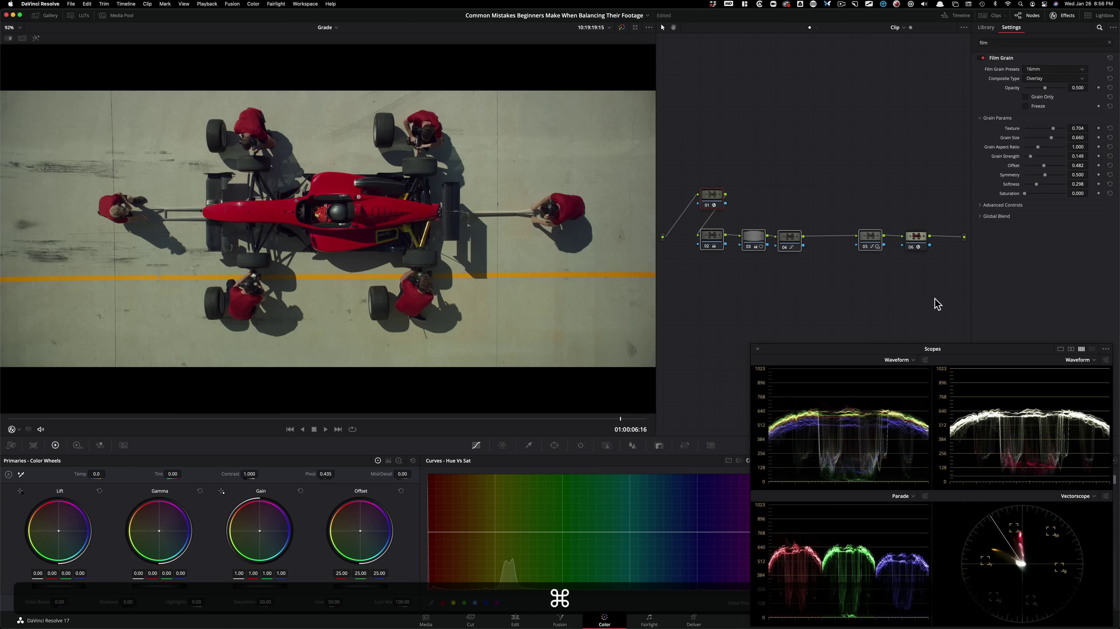